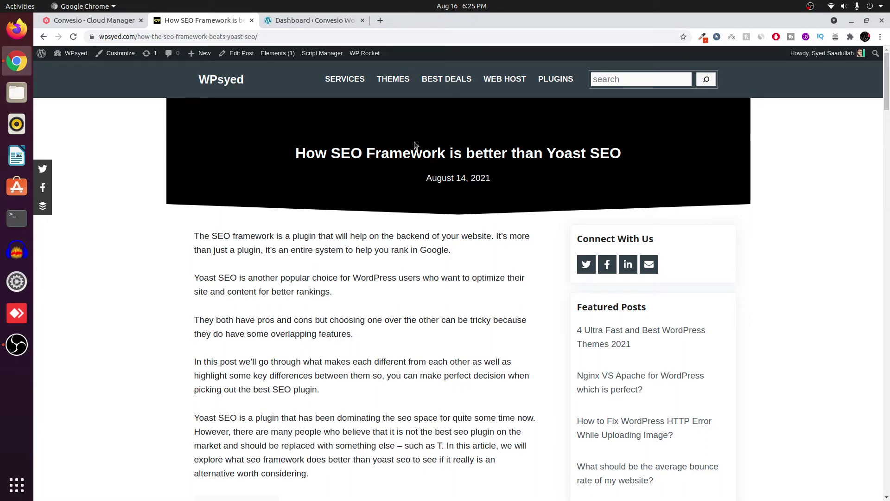
- Switch from the published post to the Convesio WordPress admin dashboard tab
left_click(319, 23)
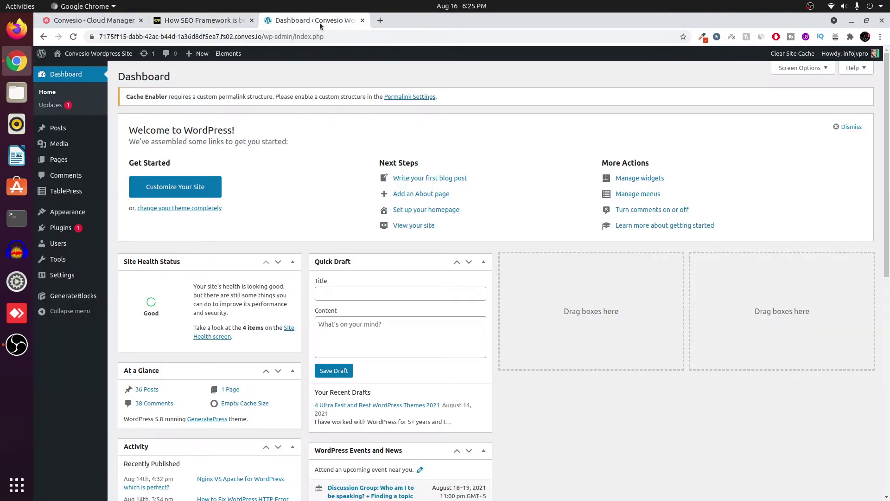
- Open the empty GeneratePress Elements list, confirming GP Premium on the Plugins page
left_click(233, 57)
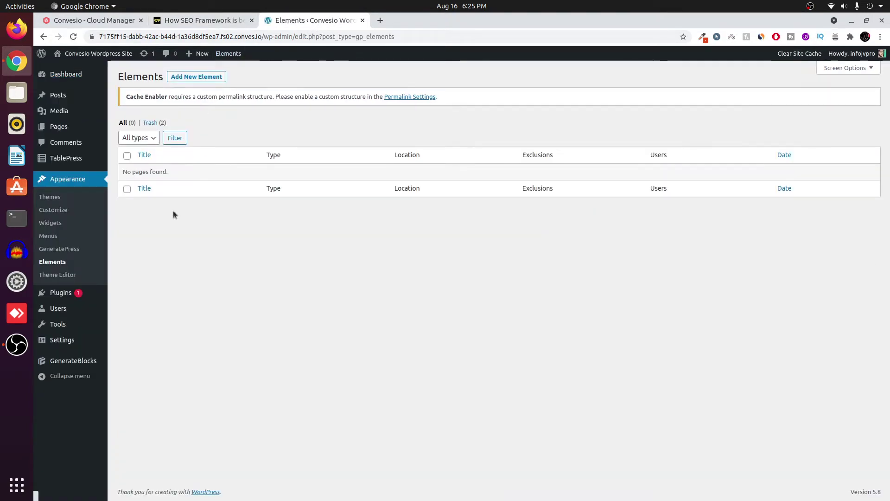
right_click(112, 290)
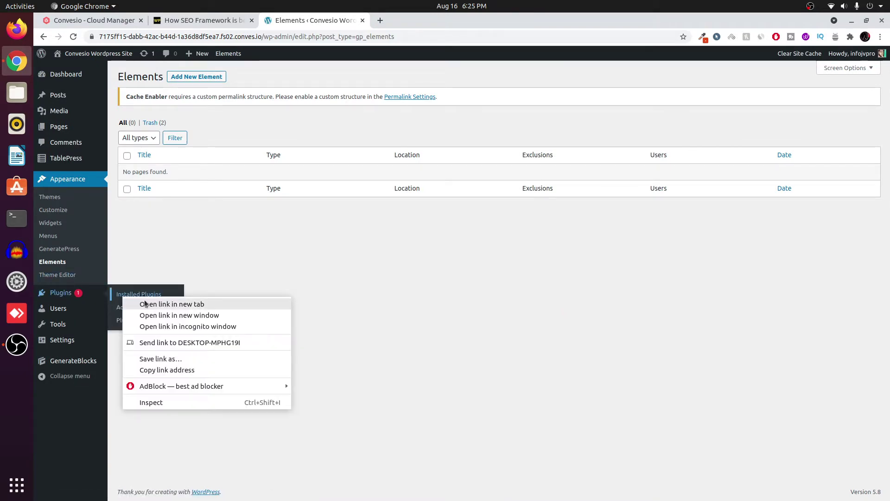
left_click(139, 304)
left_click(408, 21)
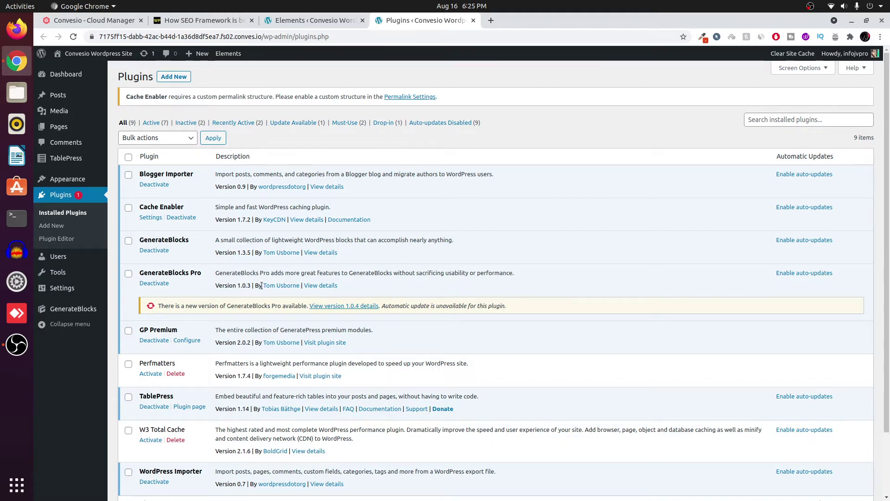
left_click(232, 56)
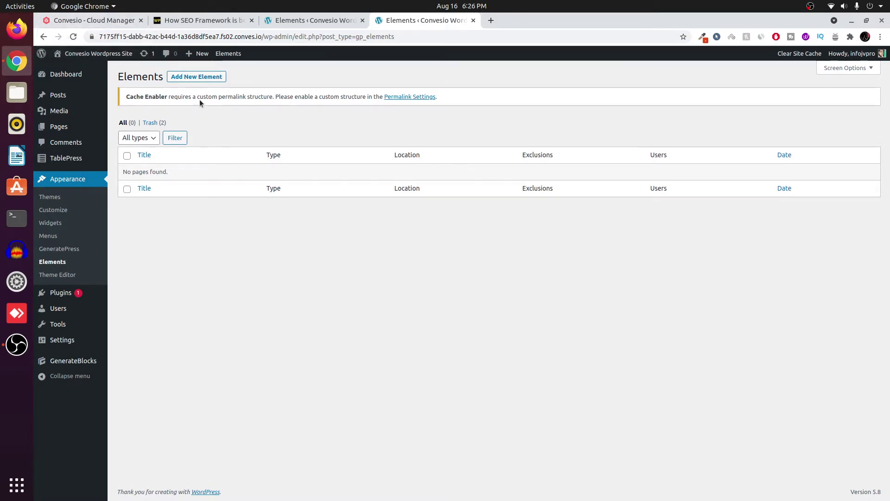
- Add a new GeneratePress element of type Block and create it
left_click(214, 77)
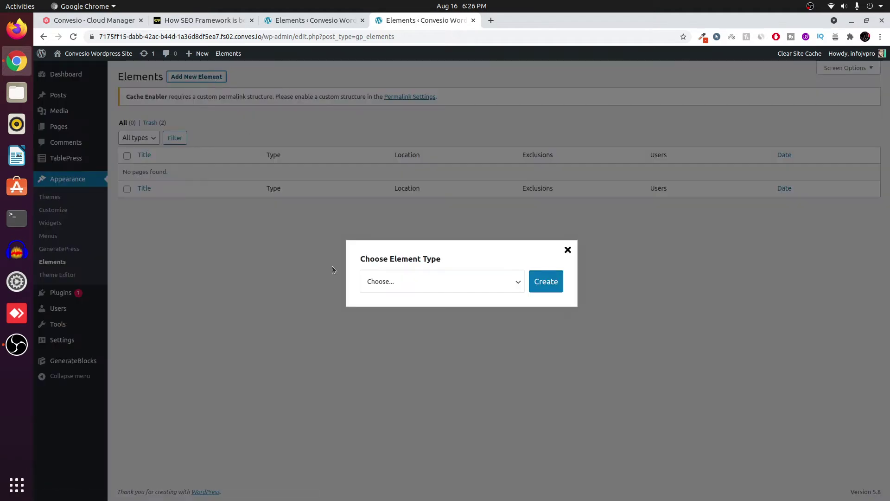
left_click(430, 289)
left_click(423, 306)
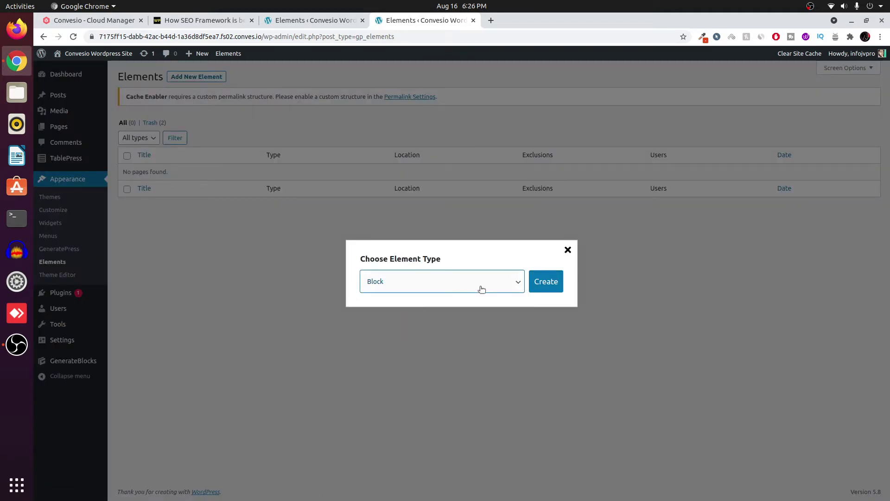
left_click(550, 283)
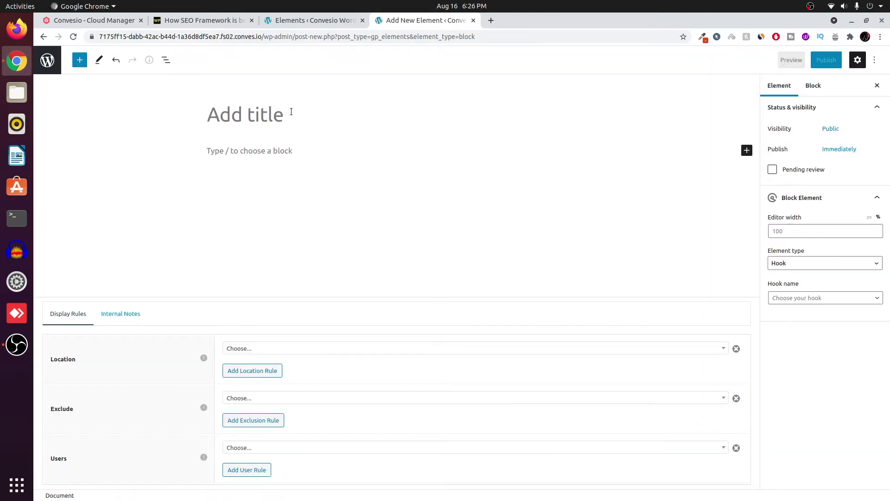
- Insert a Container block via the 'conta' search and open its inner block list
left_click(222, 152)
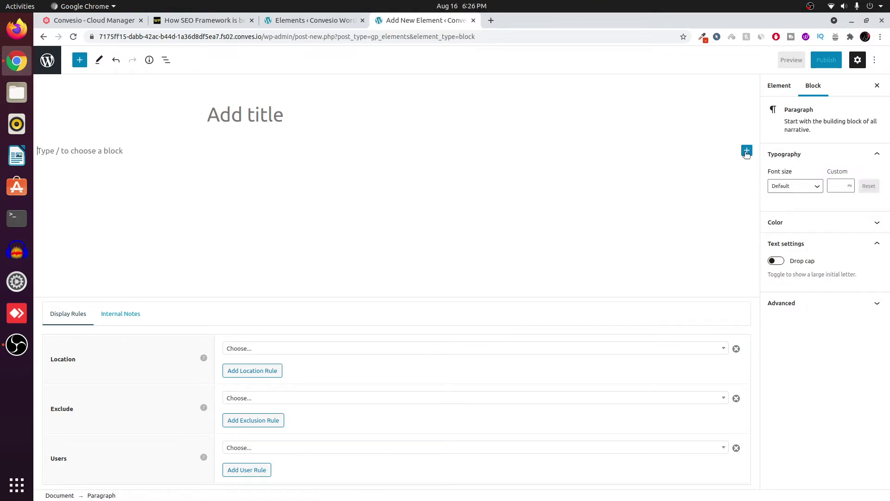
left_click(747, 150)
type("c")
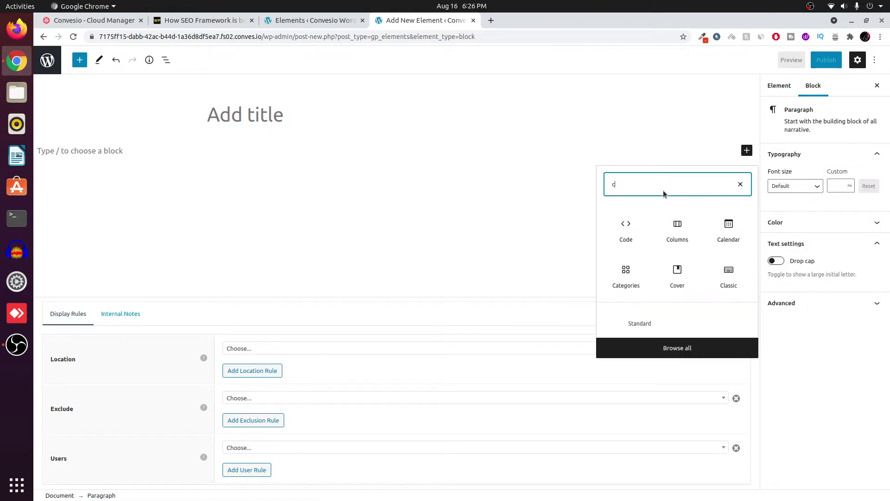
type("onta")
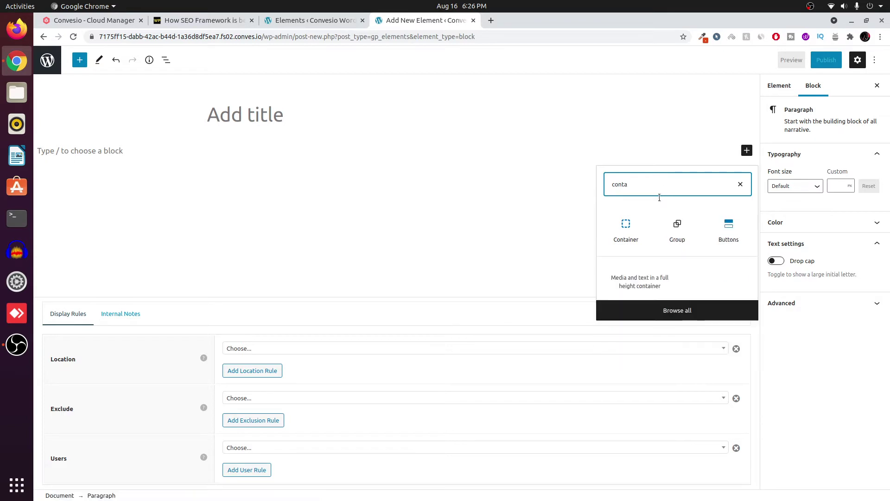
left_click(626, 229)
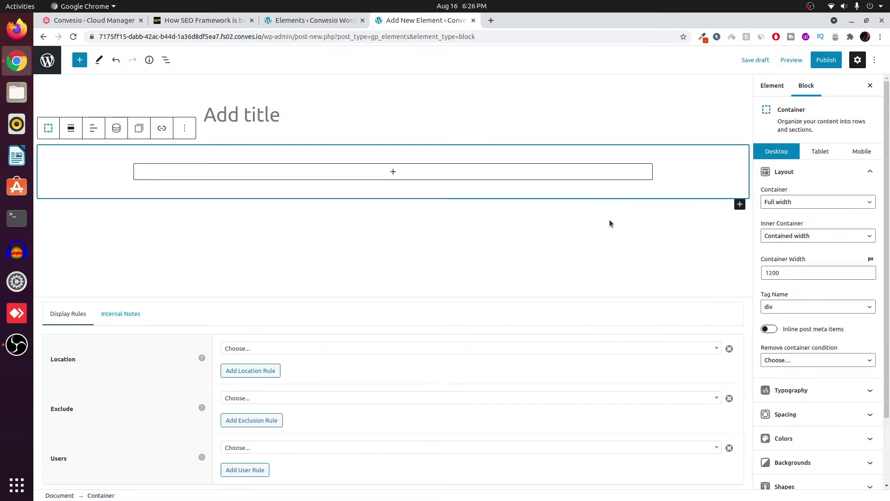
left_click(426, 175)
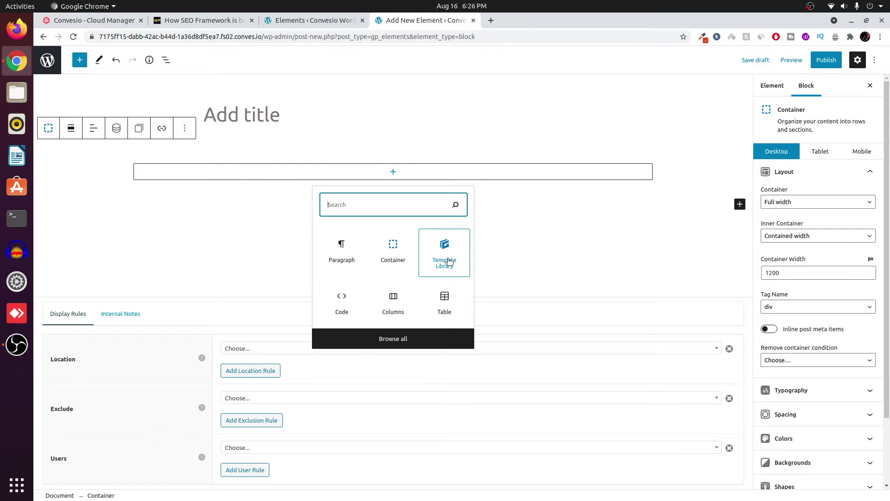
- Add a Template Library block and scroll the templates down to Hero – 10
left_click(449, 261)
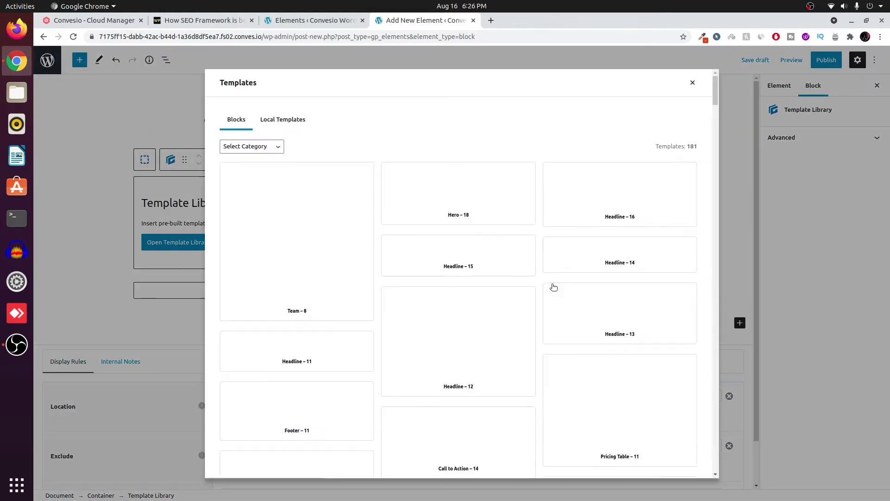
scroll(556, 282, "down", 5)
scroll(556, 282, "down", 3)
scroll(556, 281, "down", 5)
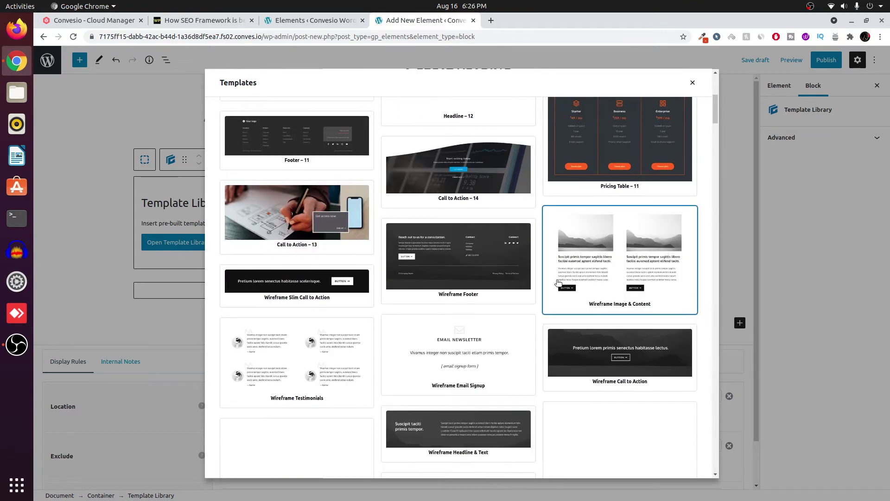
scroll(556, 282, "down", 5)
scroll(558, 283, "down", 5)
scroll(558, 282, "down", 5)
scroll(557, 284, "down", 2)
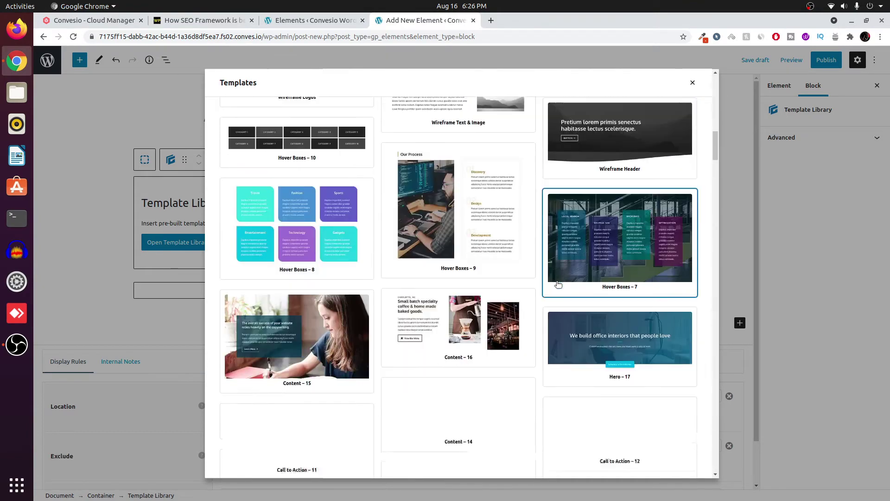
scroll(557, 284, "down", 3)
scroll(558, 284, "down", 5)
scroll(557, 284, "down", 2)
scroll(558, 284, "down", 5)
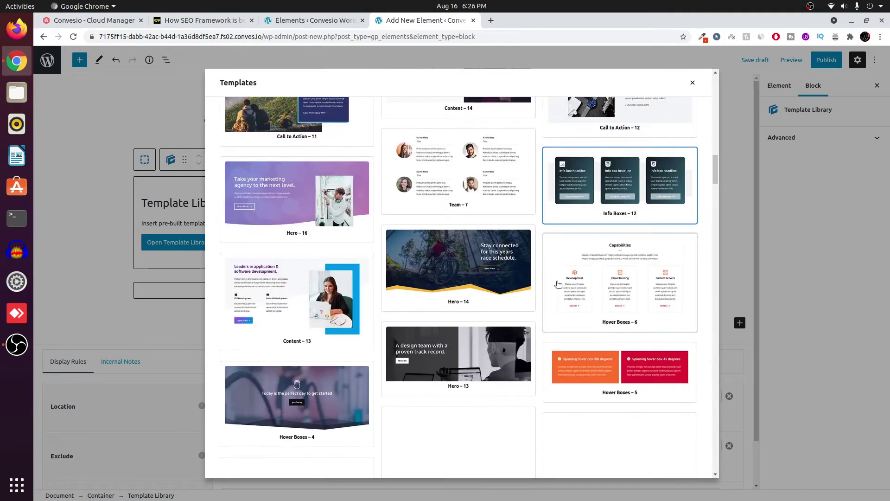
scroll(558, 283, "down", 5)
scroll(558, 283, "down", 5)
scroll(558, 283, "down", 5)
scroll(558, 284, "down", 5)
- Insert the Hero – 10 template, erase its PORTRAIT PHOTOGRAPHY headlines and delete the Grid block
left_click(567, 288)
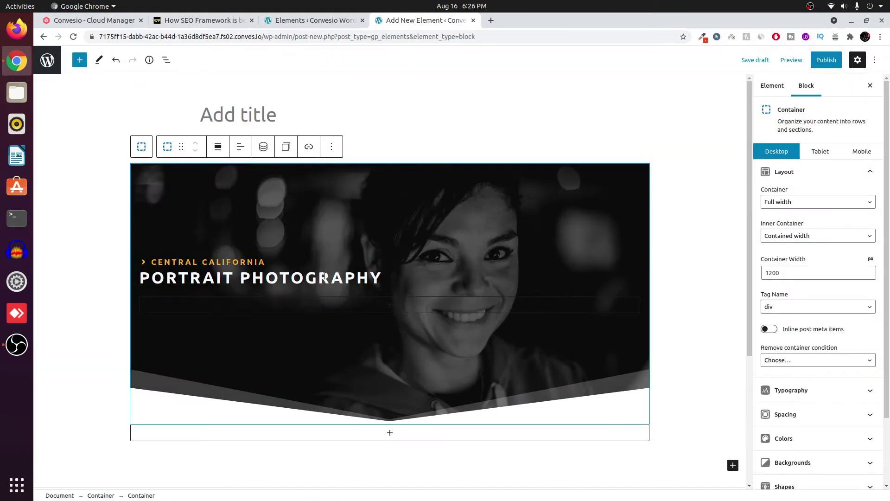
left_click(305, 277)
key("BackSpace")
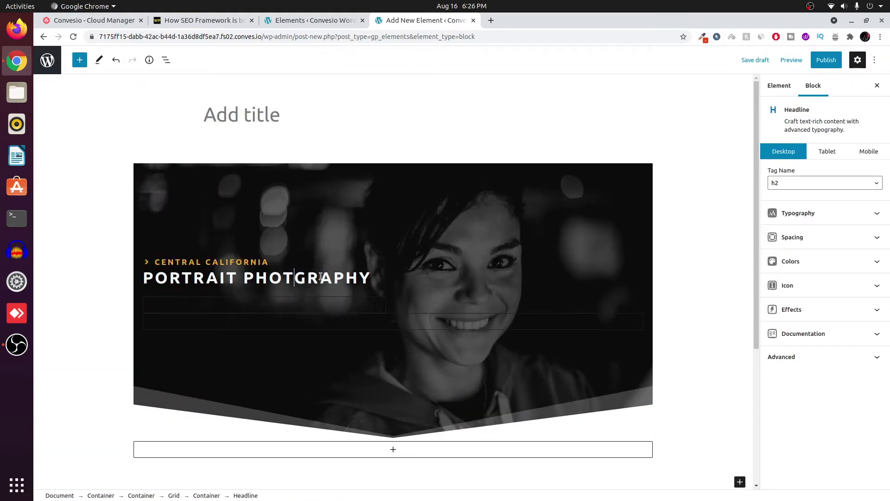
key("shift+Home")
key("BackSpace")
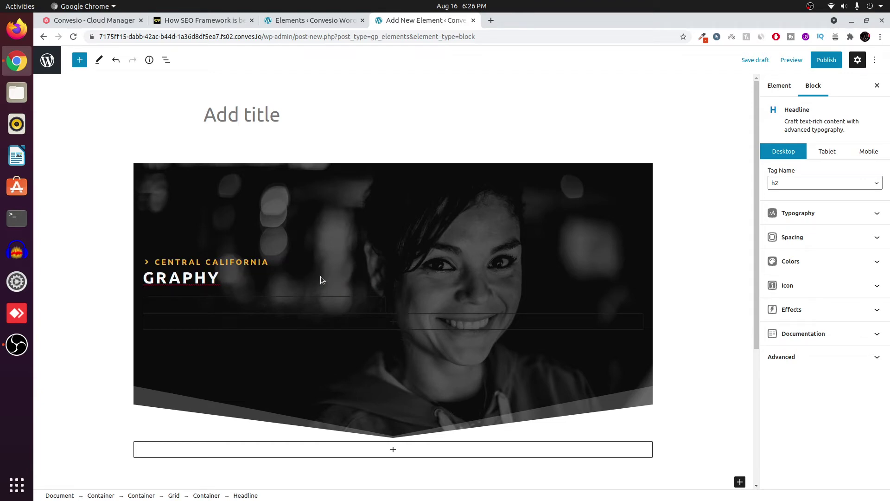
mouse_move(228, 283)
left_mouse_down()
mouse_move(149, 278)
mouse_move(138, 263)
left_mouse_up()
key("BackSpace")
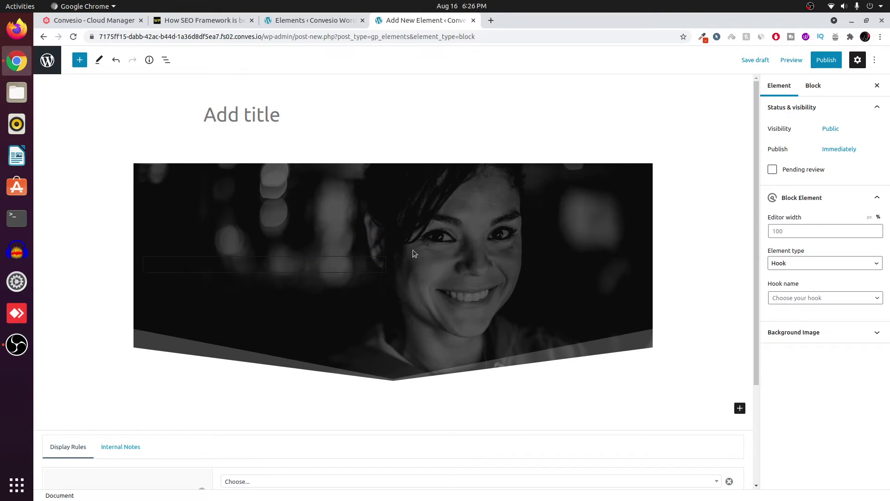
left_click(452, 266)
key("BackSpace")
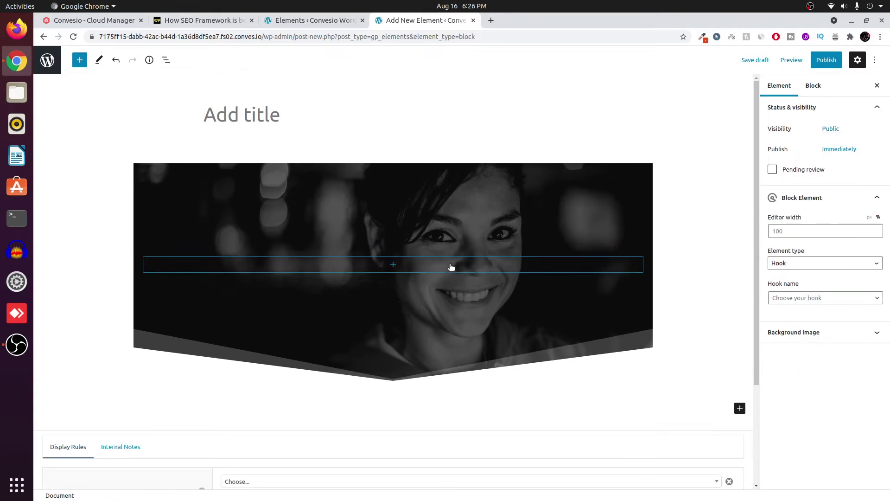
- Add a Post Title block to the hero with white text and centered alignment
left_click(392, 266)
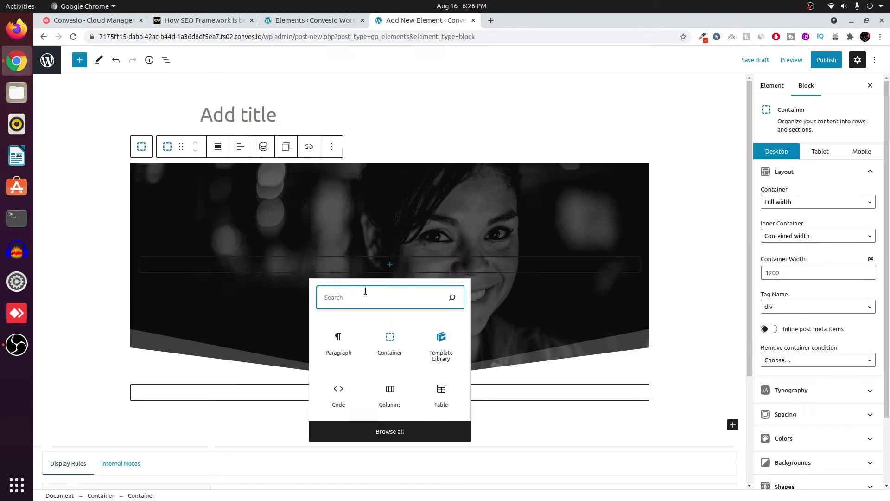
type("post")
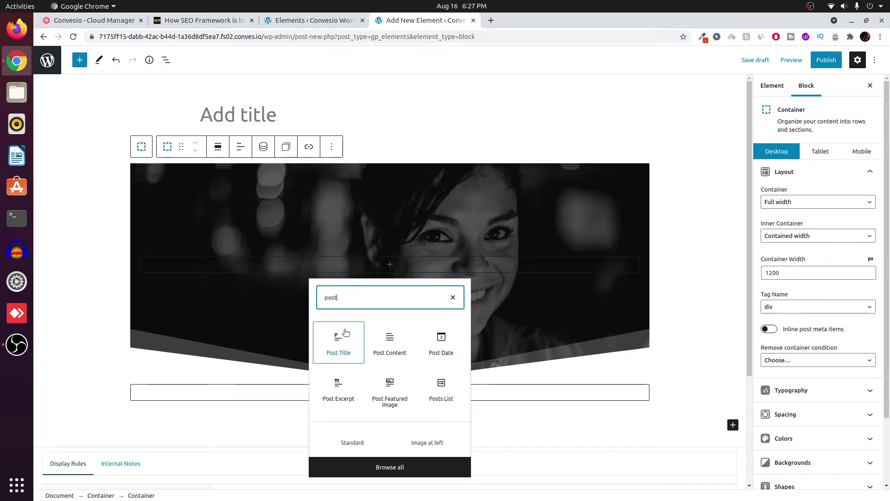
left_click(339, 342)
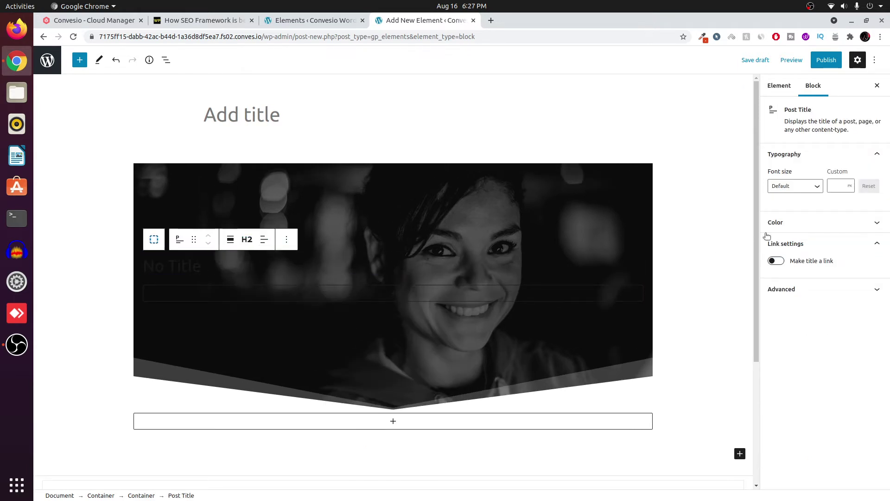
left_click(774, 222)
left_click(814, 255)
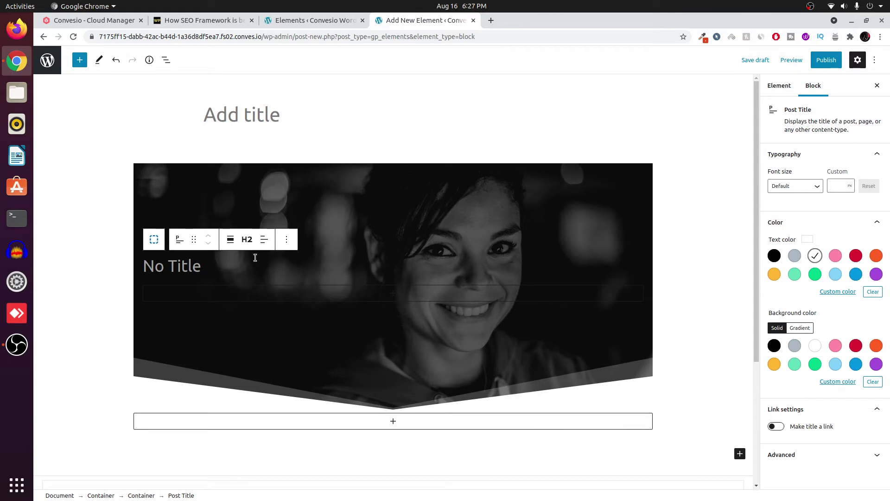
left_click(264, 239)
left_click(284, 284)
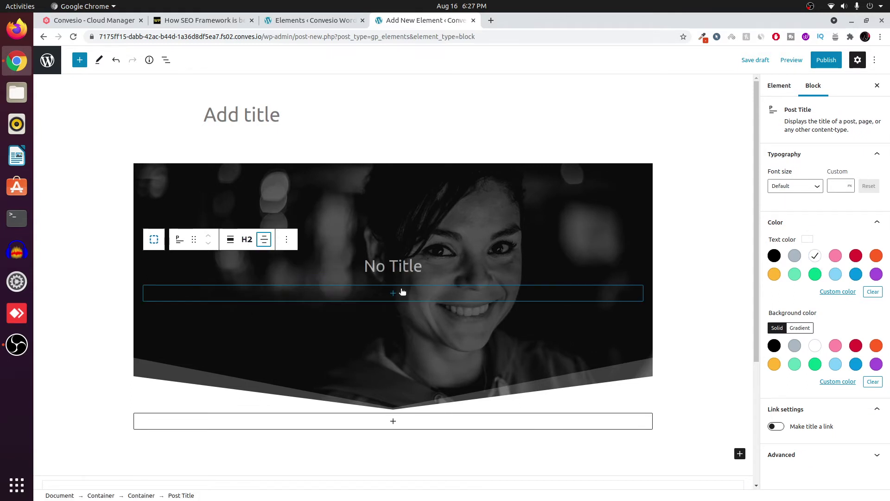
left_click(398, 292)
- Insert a Post Date block beneath the post title via the 'post da' search
left_click(399, 294)
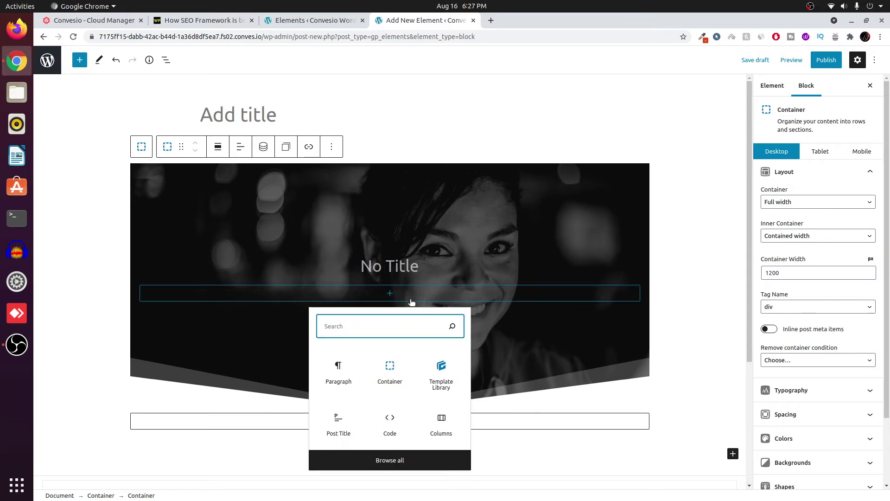
type("post da")
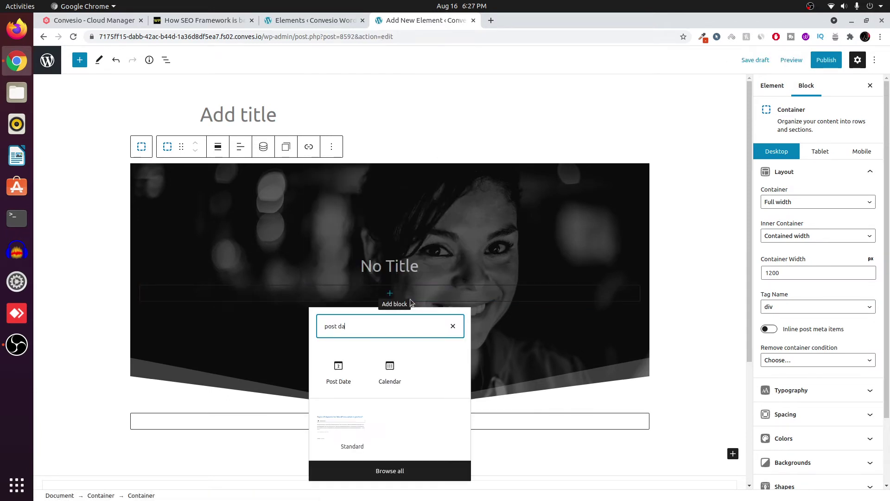
left_click(356, 378)
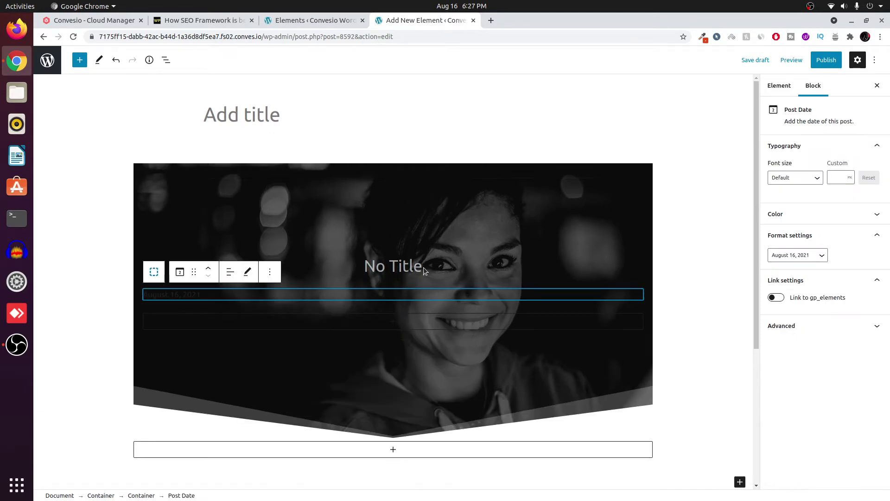
left_click(486, 241)
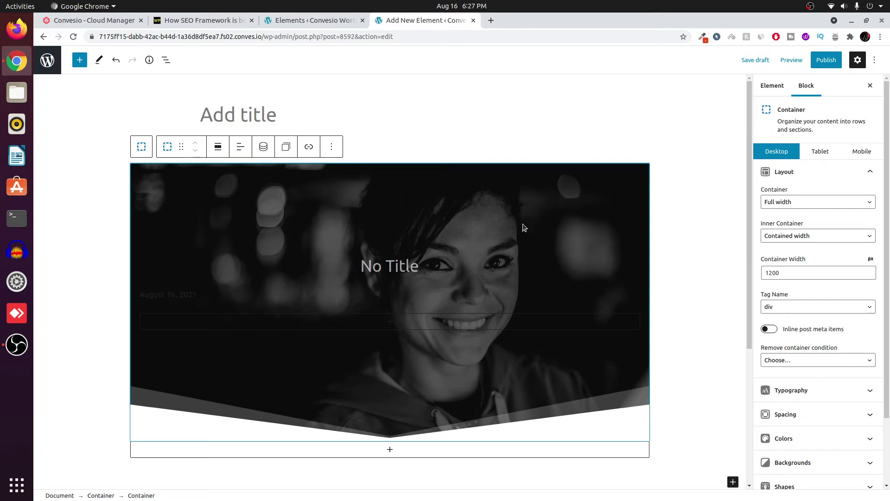
- Clear the container's background Image URL so the hero is solid black
scroll(830, 325, "down", 3)
left_click(809, 382)
scroll(810, 367, "down", 3)
triple_click(803, 203)
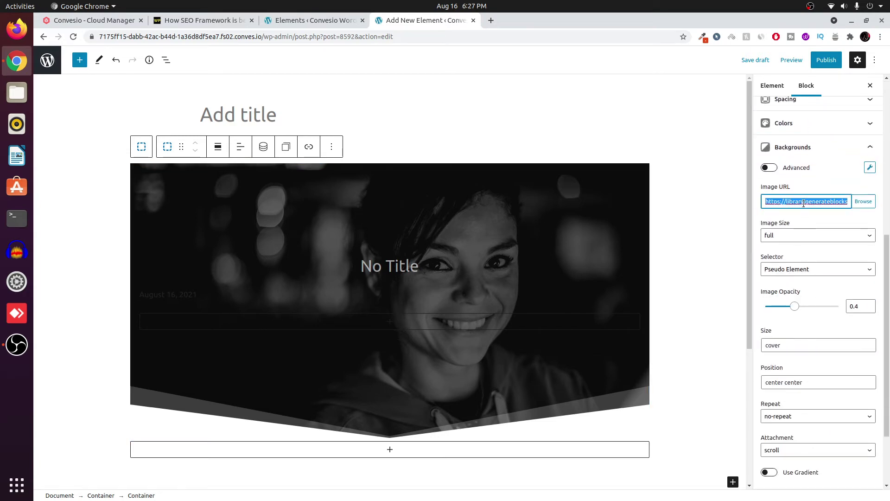
key("BackSpace")
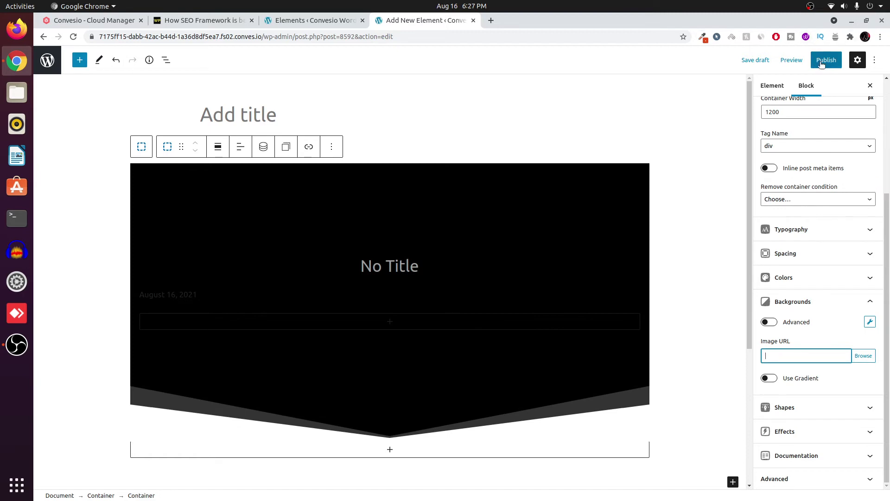
- Publish the element
left_click(825, 65)
left_click(810, 64)
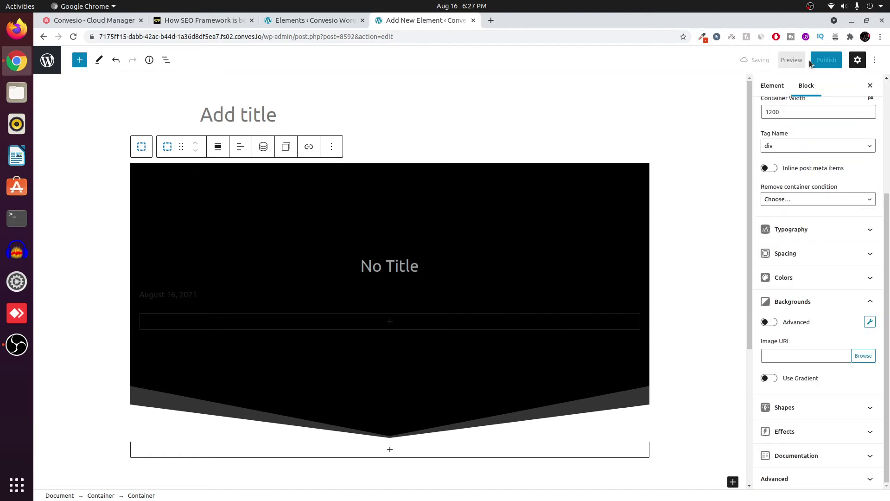
scroll(423, 352, "down", 3)
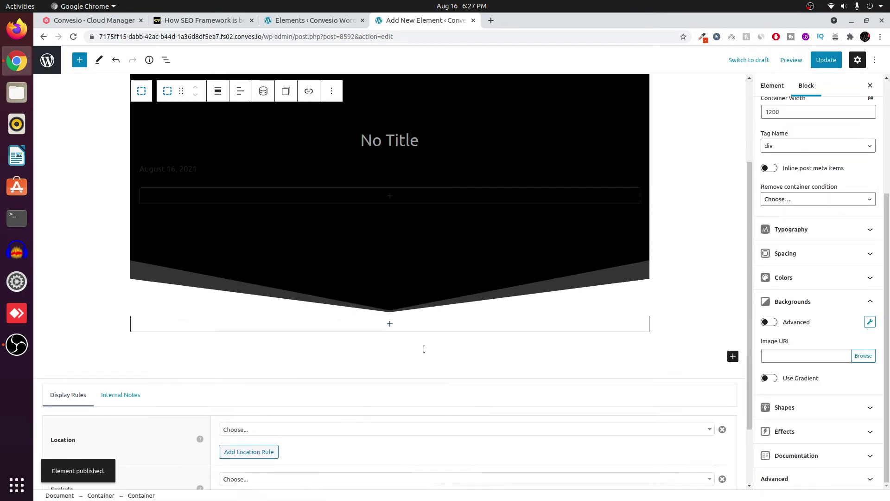
- Set the Display Rules location to Post with All Posts and update the element
scroll(423, 351, "down", 2)
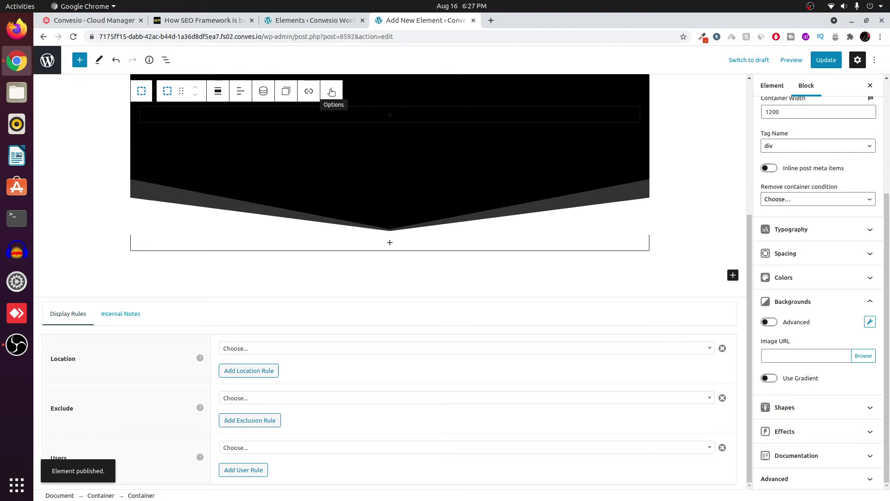
double_click(66, 362)
left_click(119, 360)
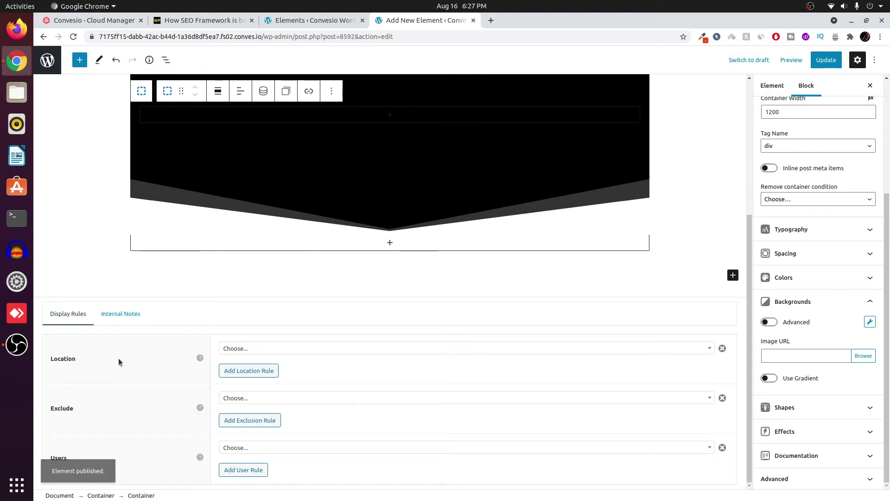
left_click(262, 352)
scroll(249, 446, "down", 2)
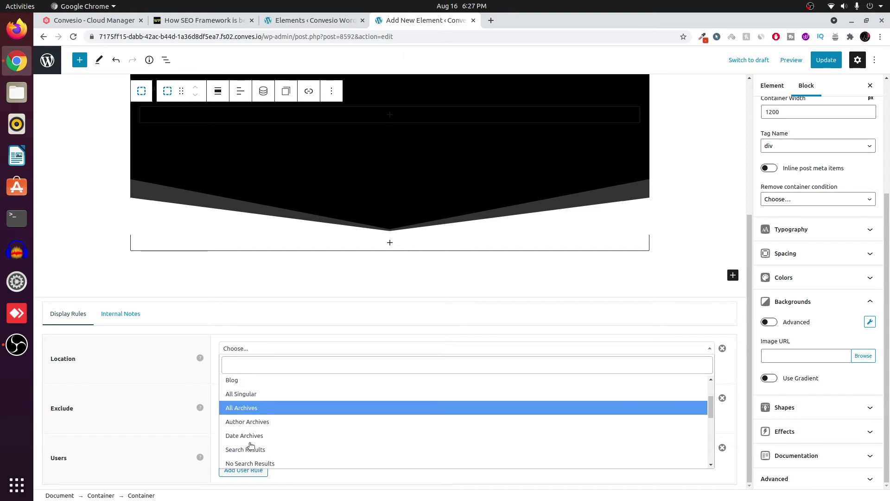
scroll(250, 446, "down", 2)
scroll(250, 446, "down", 3)
left_click(260, 441)
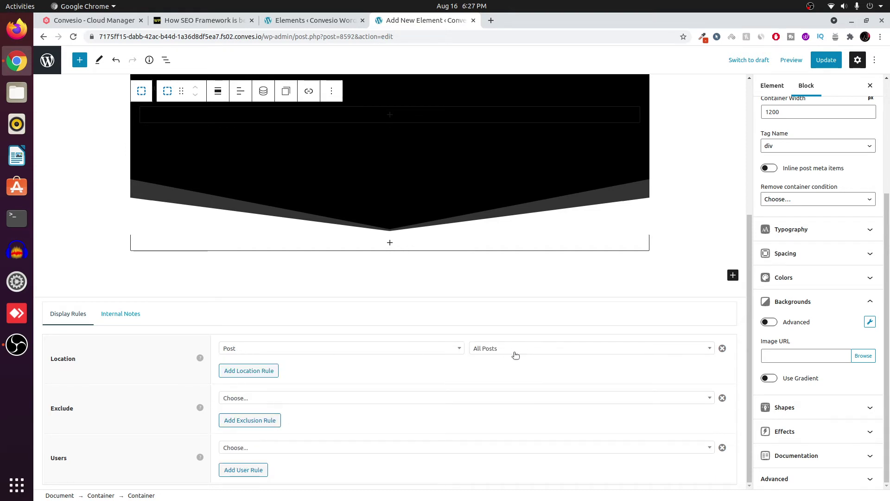
left_click(830, 65)
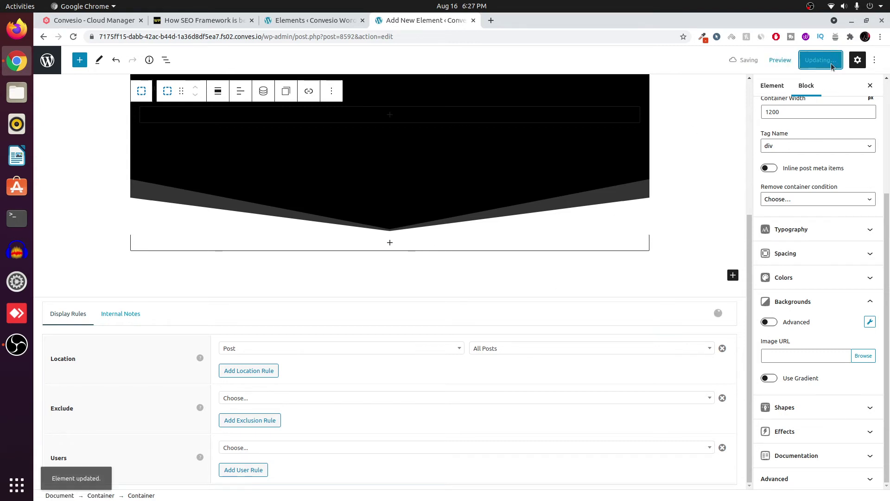
- From the Posts list, open the draft preview and the Nginx VS Apache post in new tabs
left_click(302, 20)
mouse_move(57, 94)
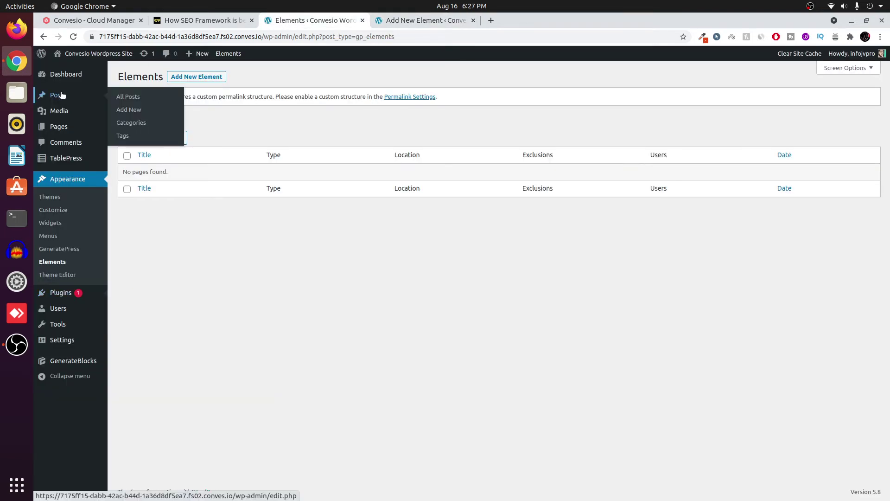
left_click(138, 97)
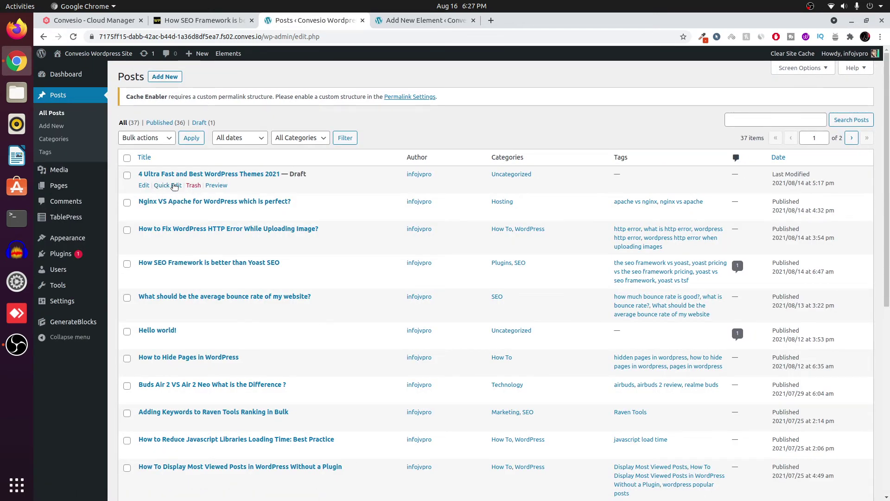
right_click(217, 185)
left_click(233, 196)
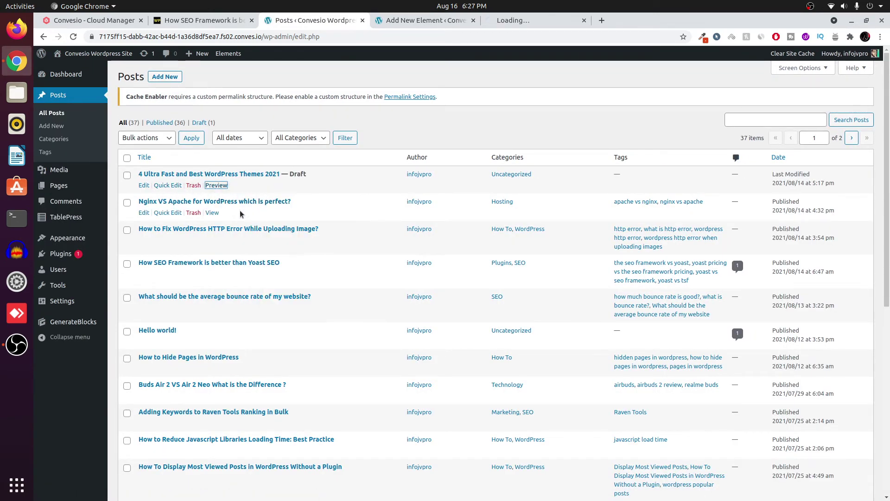
right_click(216, 212)
left_click(236, 219)
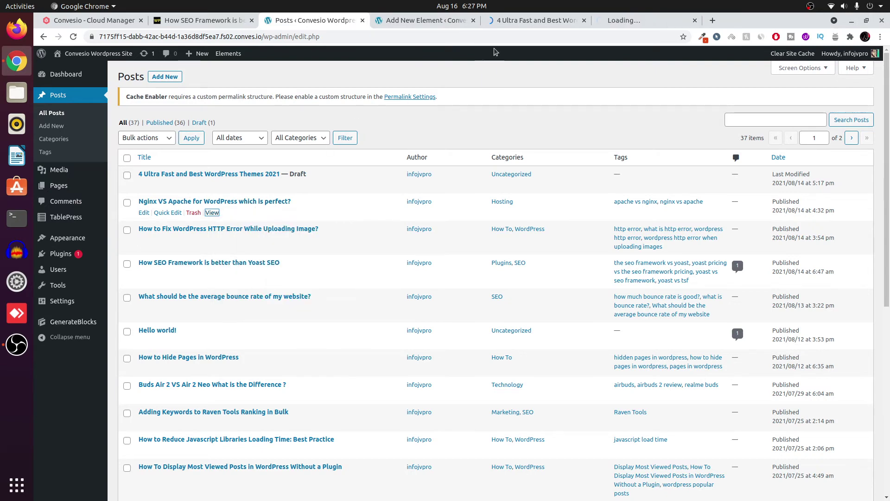
- On the Nginx VS Apache post tab, open its attached hook element from the admin bar
left_click(521, 22)
left_click(633, 19)
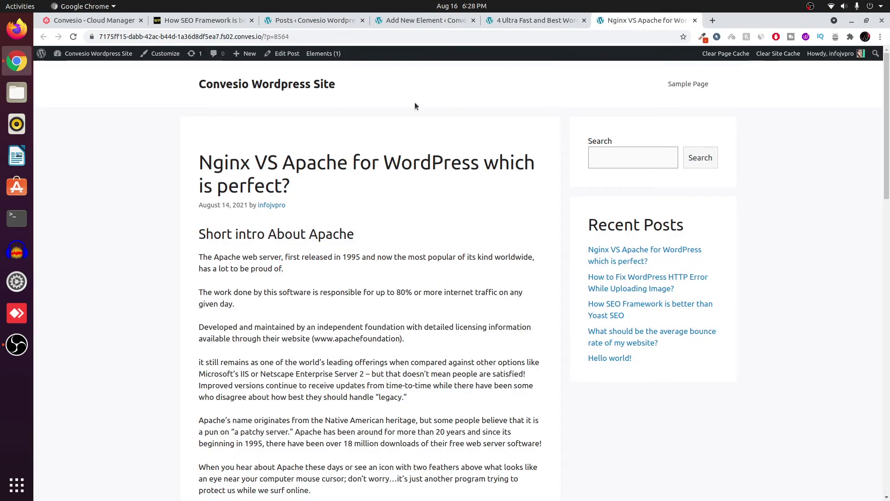
mouse_move(324, 54)
left_click(329, 73)
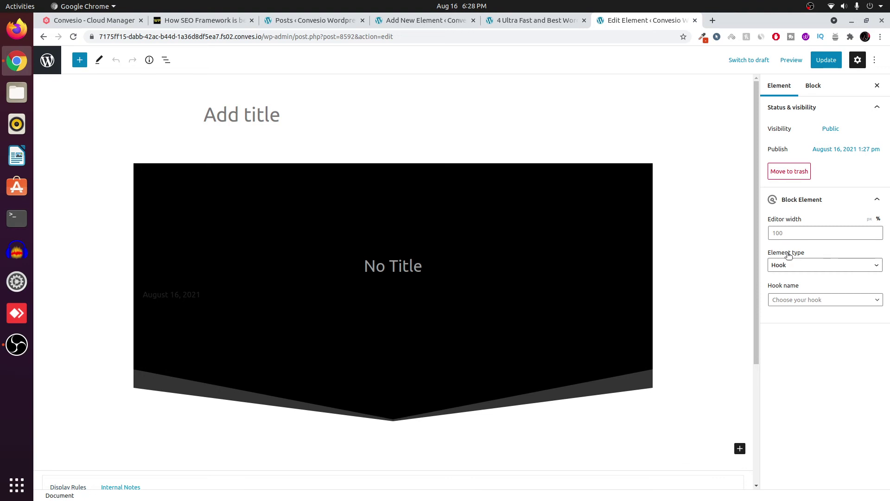
- Change the element type to Page Hero, update it, and return to the 4 Ultra Fast preview
left_click(795, 264)
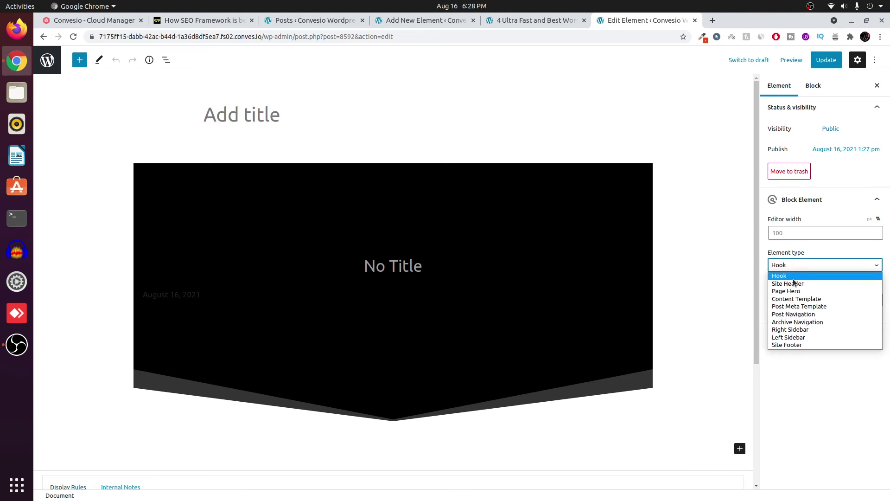
left_click(793, 291)
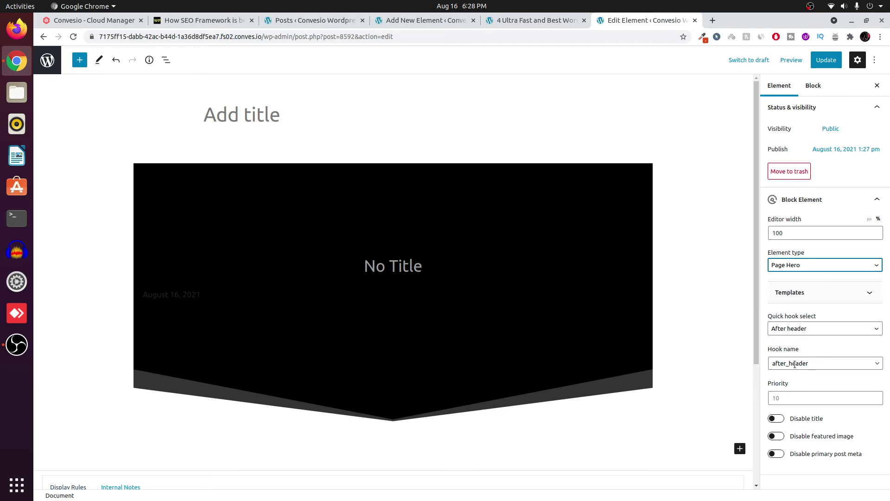
left_click(826, 60)
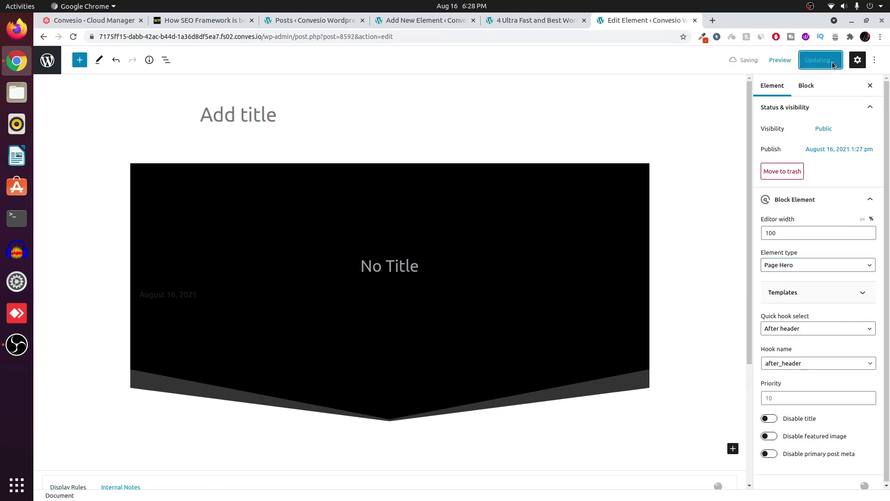
left_click(536, 21)
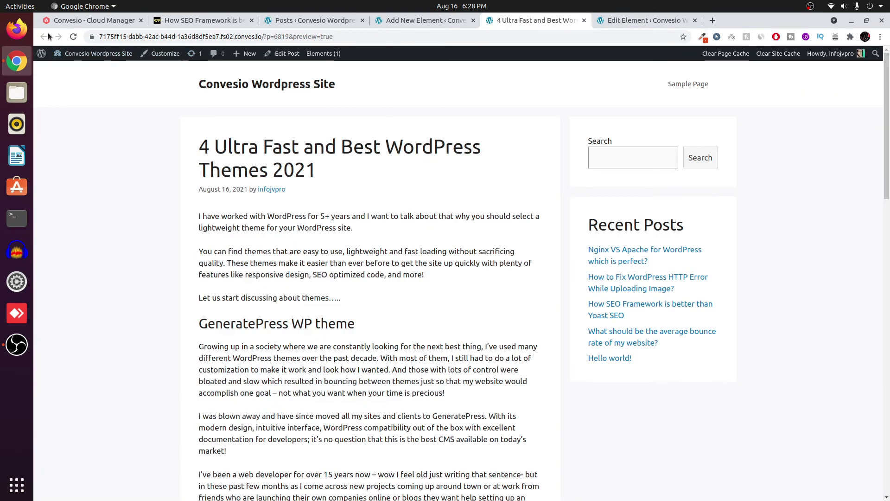
- Clear the page cache and inspect the hero's post title and date on the 4 Ultra Fast preview
left_click(739, 54)
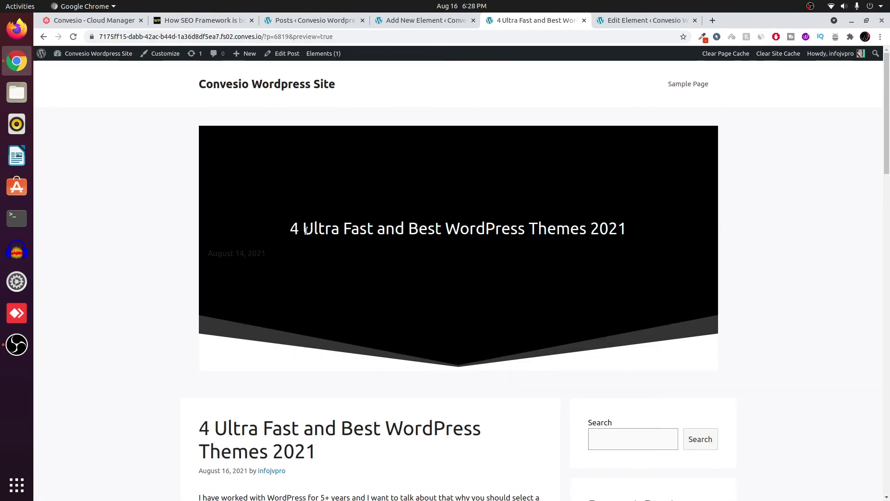
left_click_drag(306, 230, 565, 225)
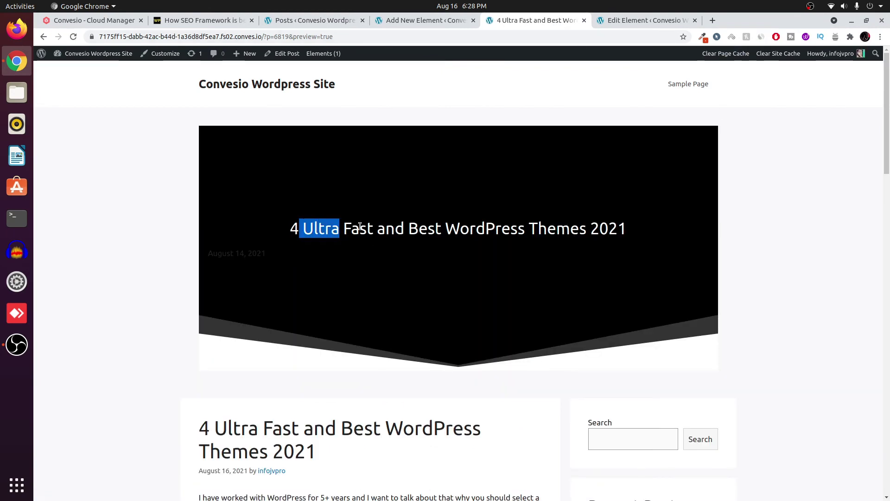
left_click(574, 232)
triple_click(233, 254)
left_click(286, 258)
left_click(424, 20)
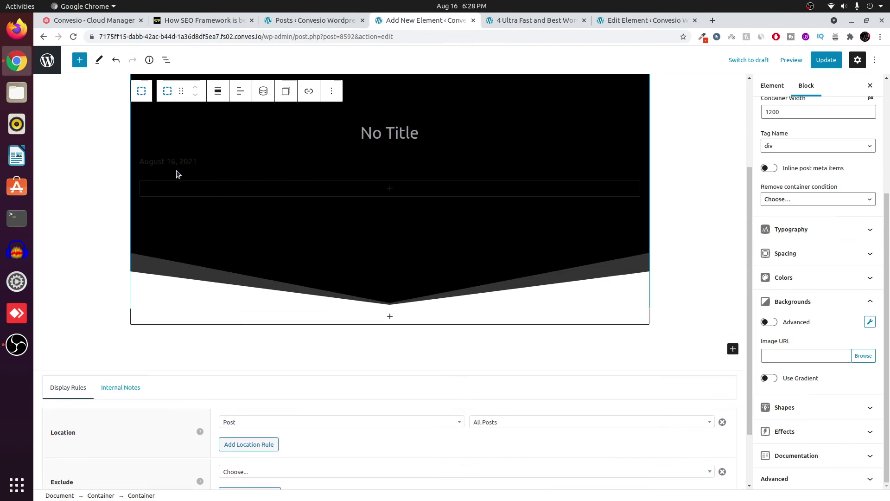
- Give the Post Date block white text and centre alignment, then update the element
left_click(188, 160)
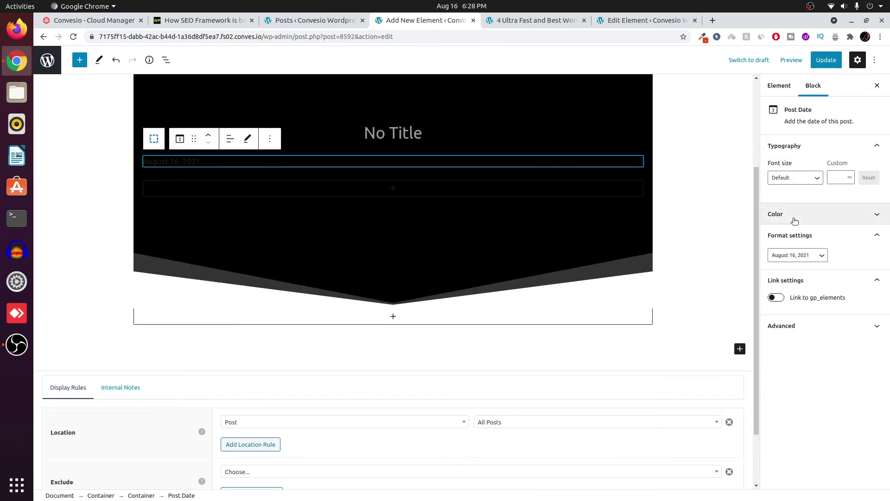
left_click(792, 213)
left_click(807, 247)
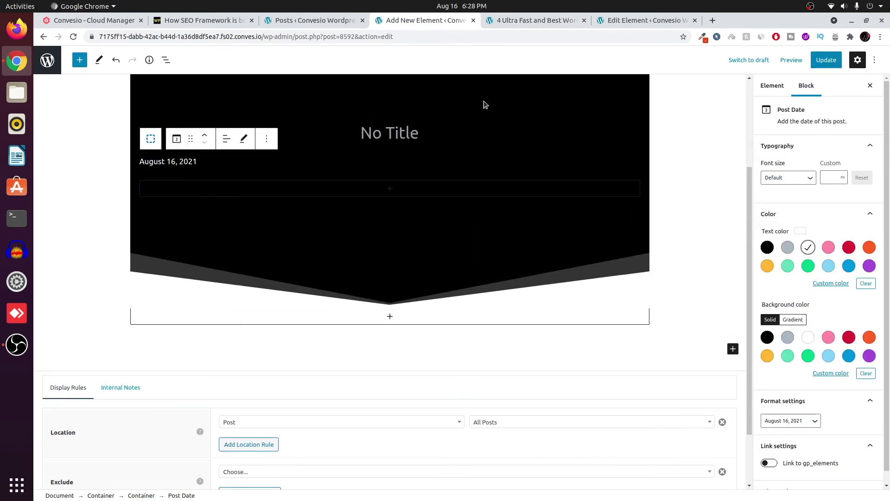
triple_click(185, 161)
left_click(231, 139)
left_click(232, 188)
left_click(828, 63)
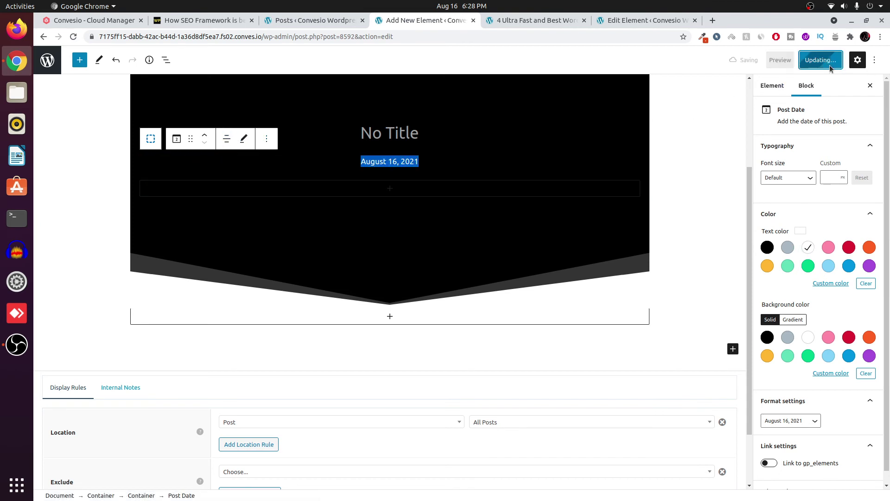
left_click(639, 155)
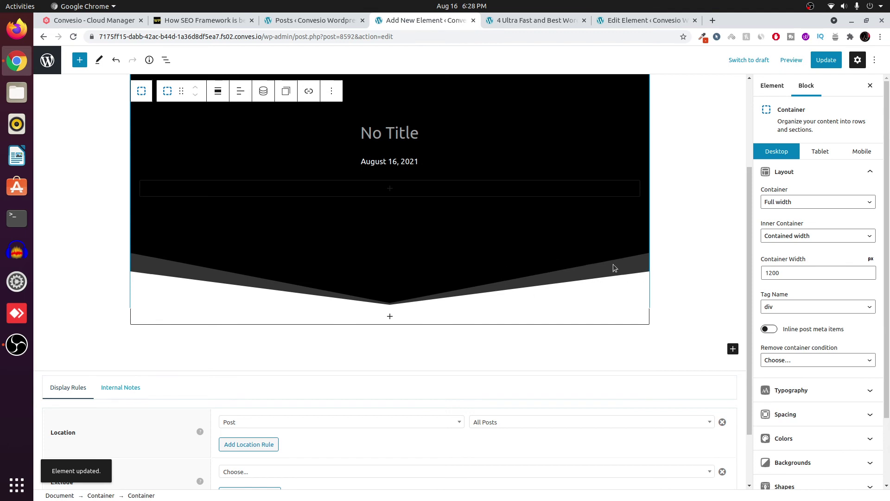
- Delete the container's Shape 2, update the element, and clear the preview's page cache
scroll(825, 309, "down", 3)
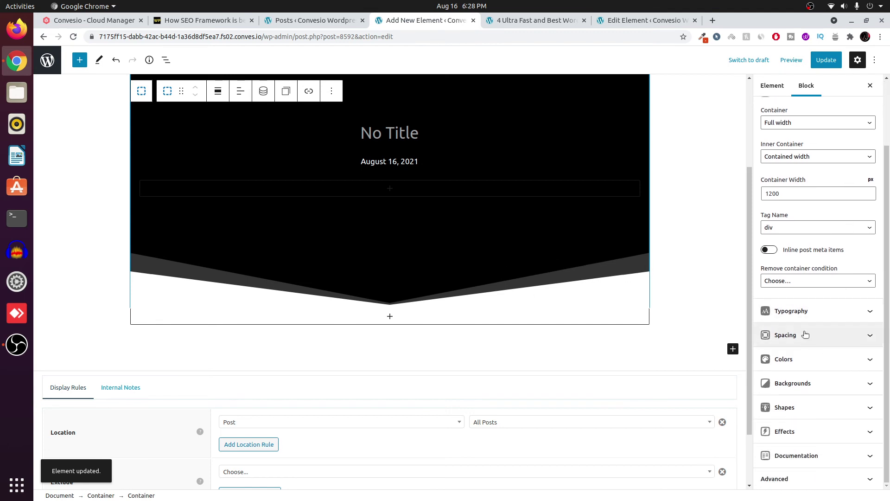
left_click(796, 409)
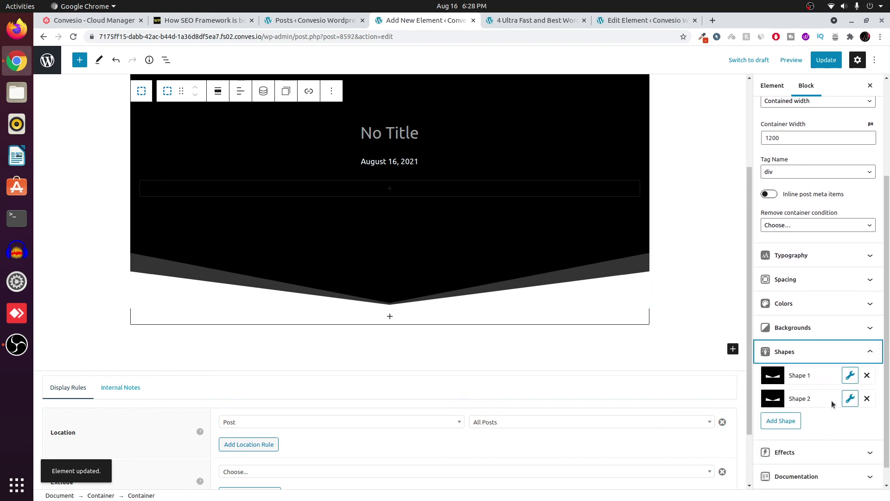
left_click(866, 399)
left_click(539, 92)
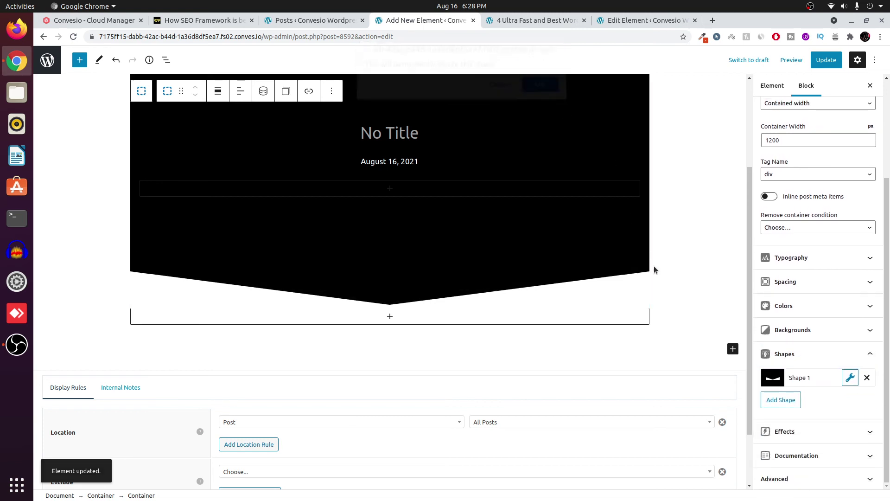
scroll(684, 244, "up", 3)
left_click(829, 65)
left_click(529, 20)
left_click(721, 55)
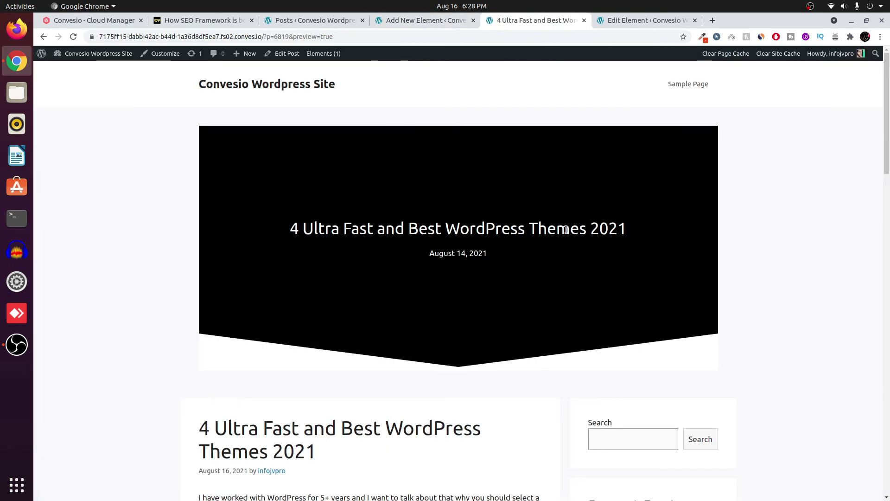
- Scroll through the reloaded post preview past the black angled hero into the article body
double_click(293, 231)
left_click(666, 216)
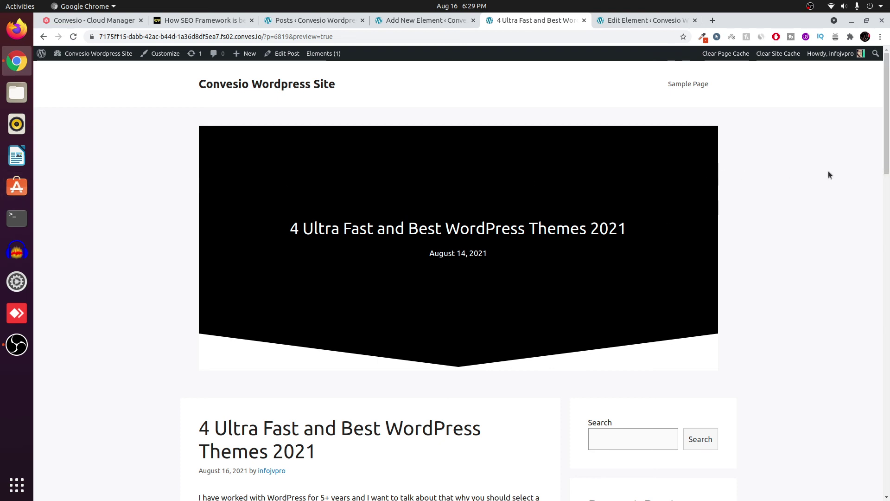
scroll(298, 264, "down", 1)
scroll(298, 264, "up", 1)
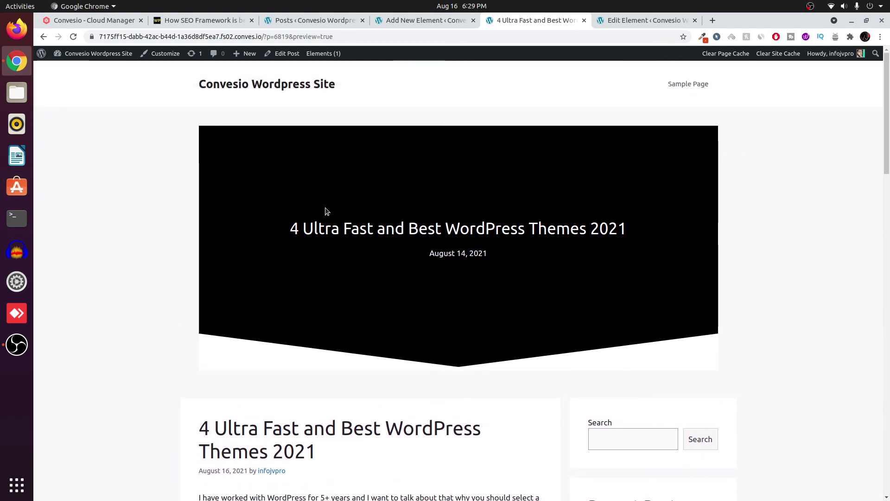
scroll(464, 243, "down", 2)
scroll(471, 242, "down", 3)
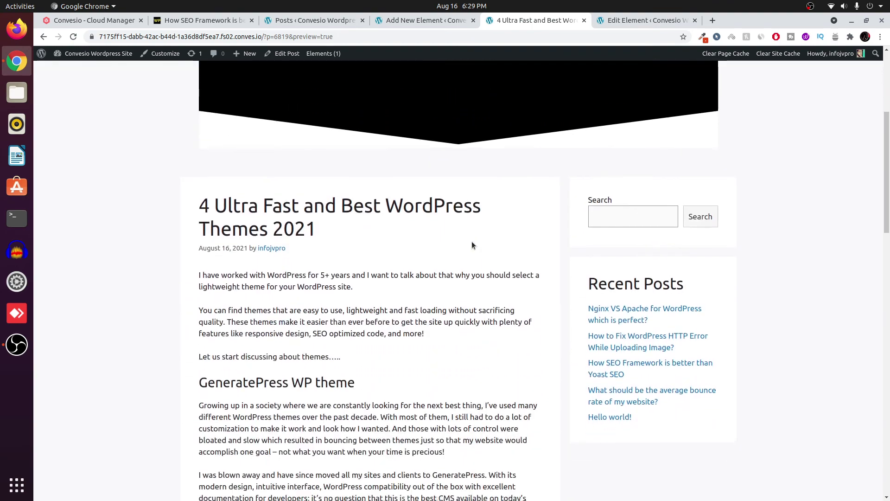
scroll(472, 241, "down", 2)
scroll(449, 236, "down", 6)
scroll(449, 236, "down", 3)
scroll(452, 238, "down", 3)
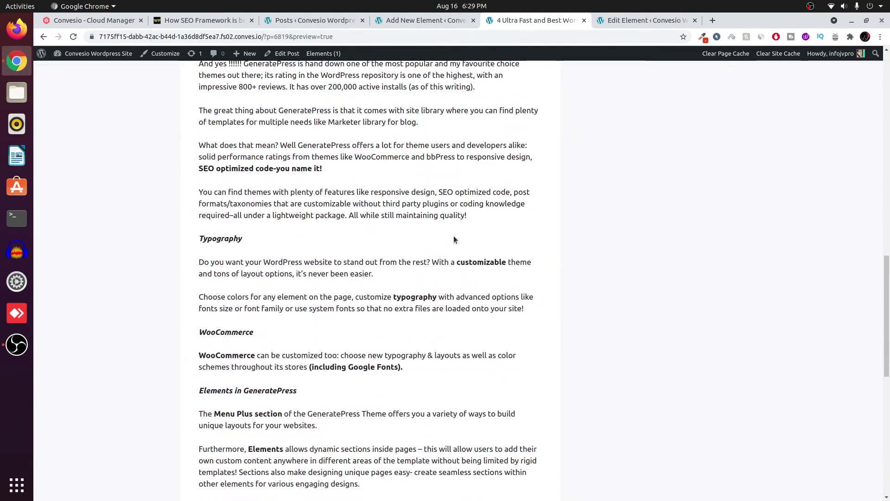